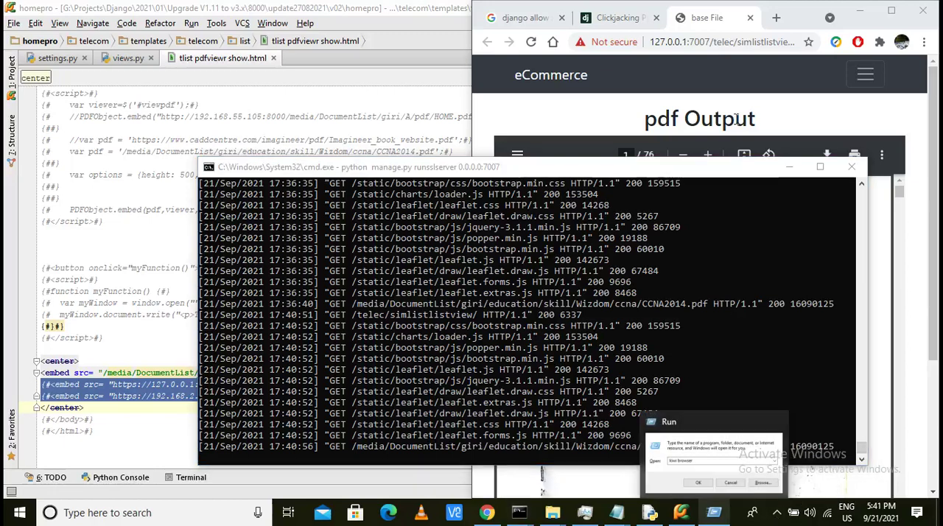
- View the CCNA PDF in Chrome, then minimize the server console to return to the template
{"action": "left_click", "coordinate": [736, 118]}
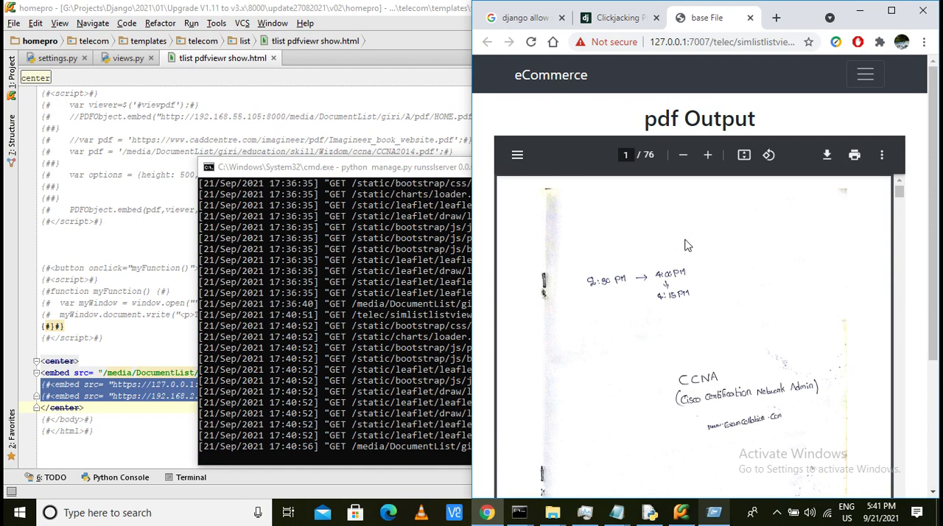
{"action": "key", "text": "alt+Tab"}
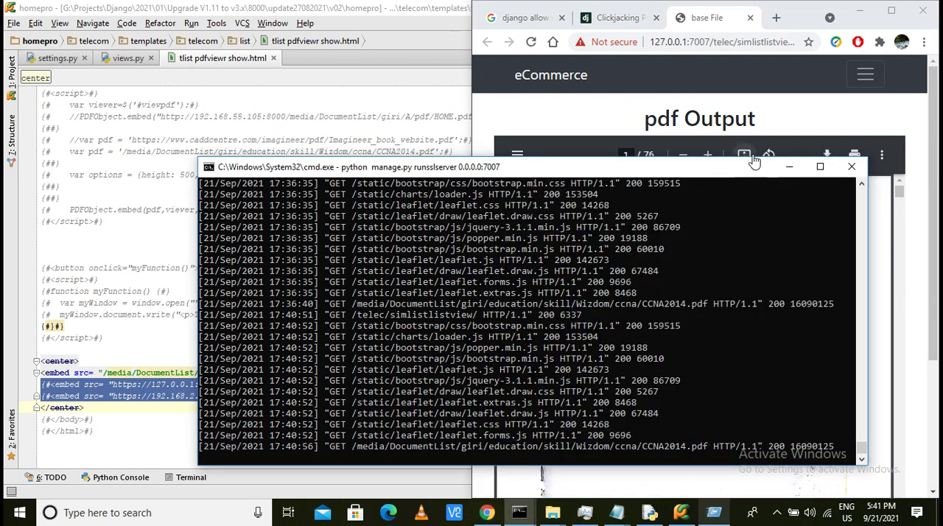
{"action": "left_click", "coordinate": [789, 166]}
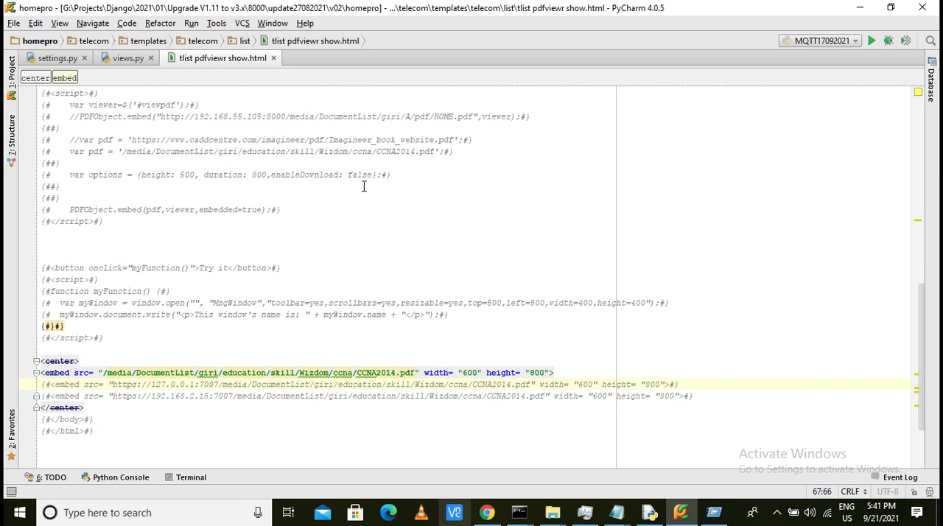
{"action": "left_click", "coordinate": [126, 59]}
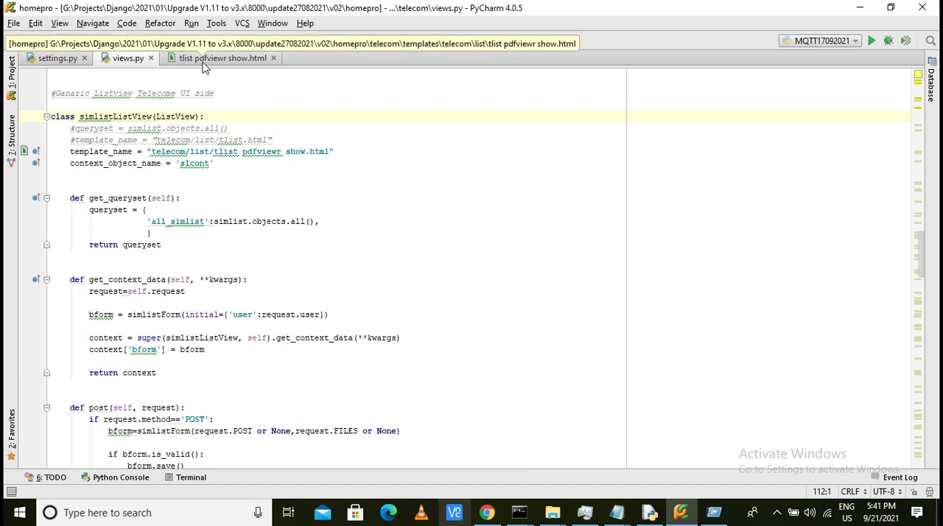
{"action": "left_click", "coordinate": [205, 59]}
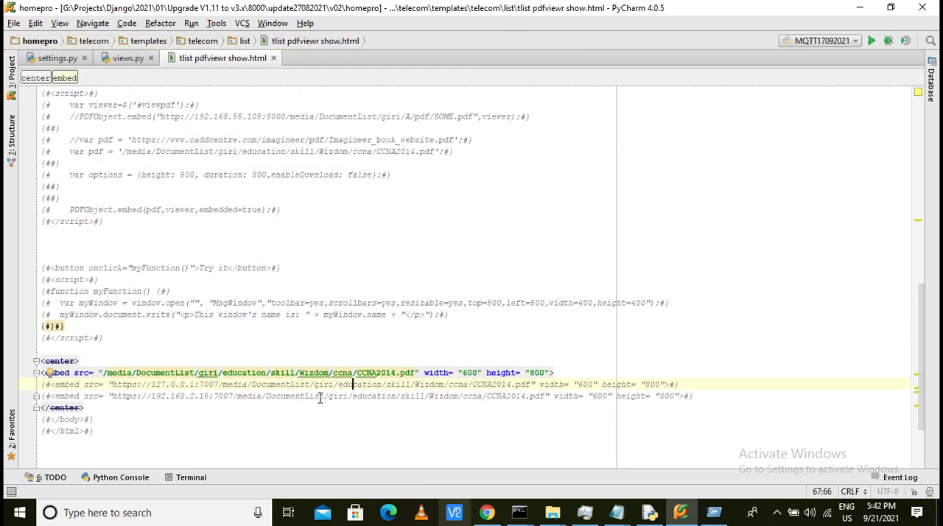
{"action": "mouse_move", "coordinate": [519, 513]}
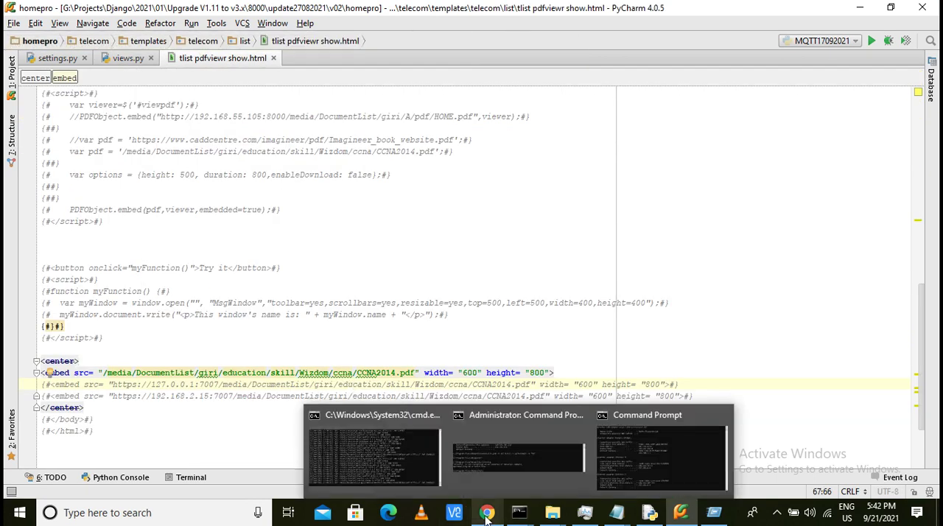
- Reload Chrome's pdf Output page to check the CCNA PDF, then return to the template
{"action": "left_click", "coordinate": [486, 512]}
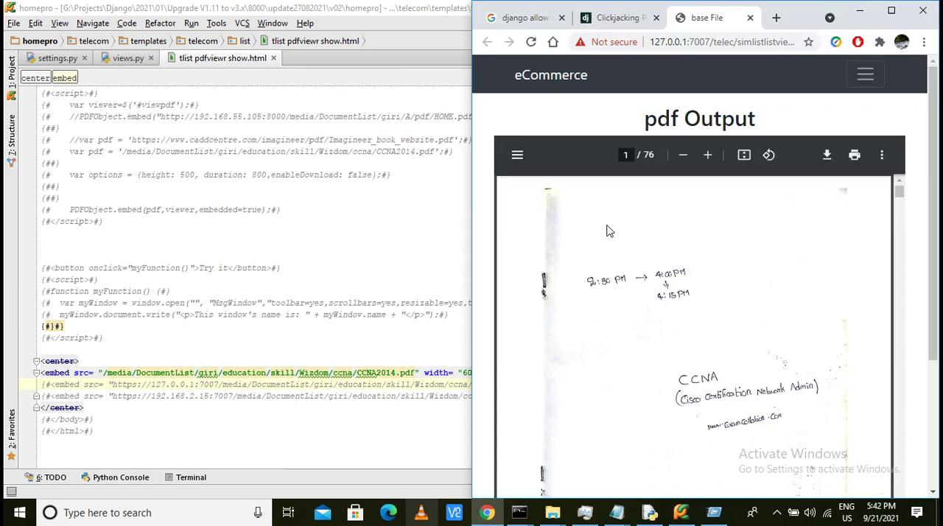
{"action": "left_click", "coordinate": [532, 42]}
{"action": "scroll", "coordinate": [899, 236], "scroll_direction": "down", "scroll_amount": 5}
{"action": "scroll", "coordinate": [899, 236], "scroll_direction": "down", "scroll_amount": 5}
{"action": "scroll", "coordinate": [898, 236], "scroll_direction": "down", "scroll_amount": 5}
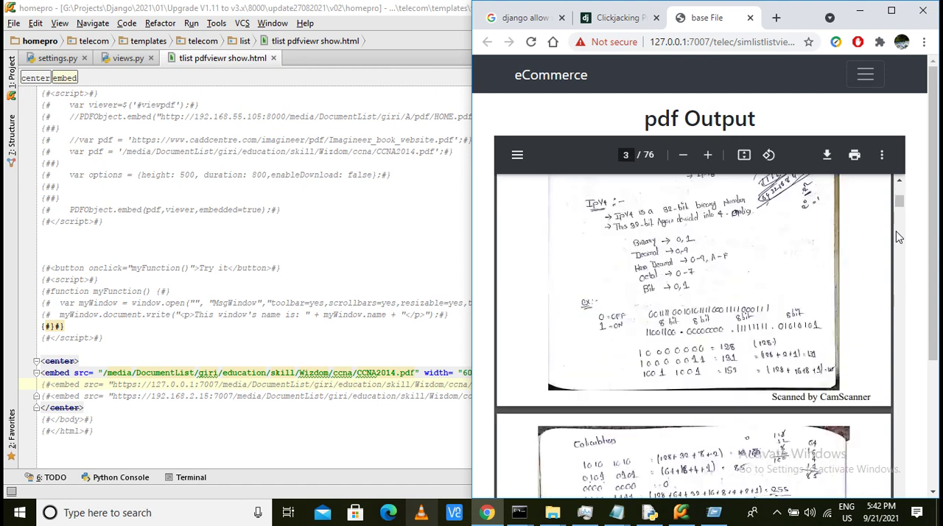
{"action": "left_click", "coordinate": [42, 372]}
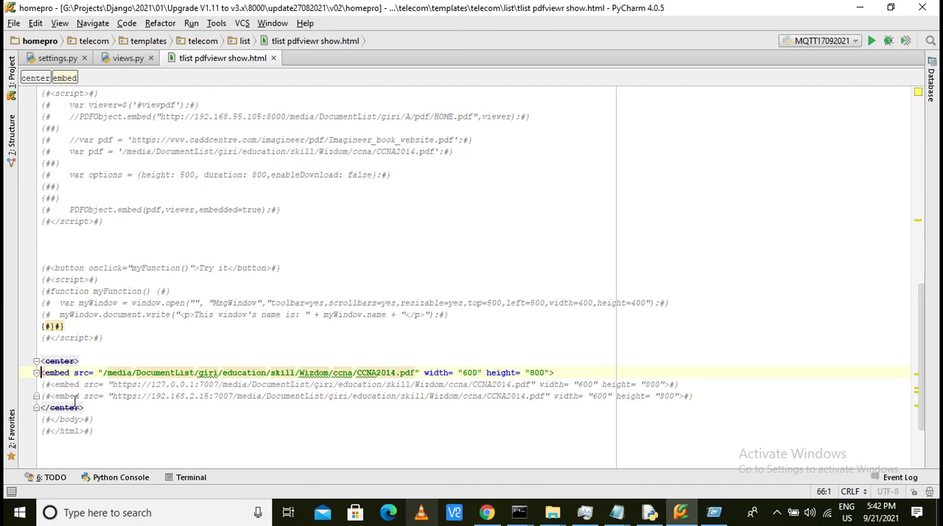
- Comment out the relative media-path embed and uncomment the 127.0.0.1:7007 CCNA2014.pdf embed
{"action": "key", "text": "shift+End"}
{"action": "key", "text": "ctrl+slash"}
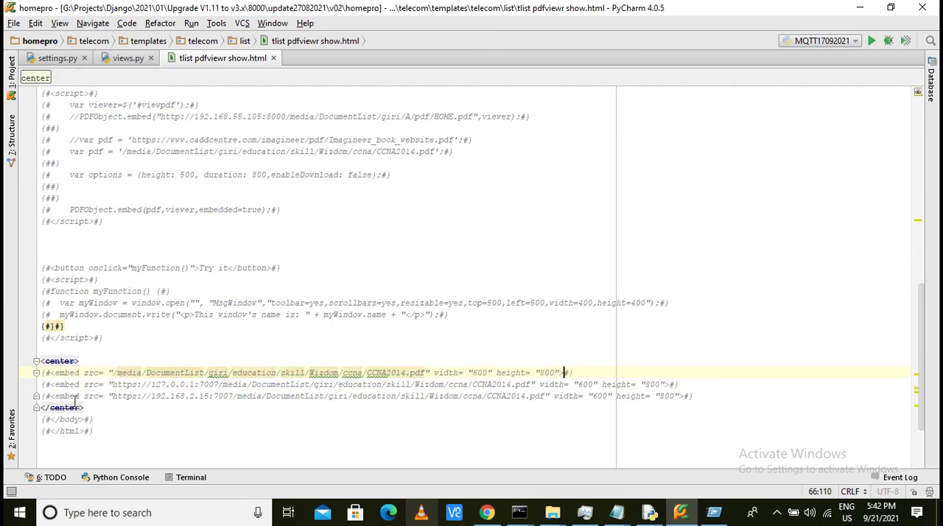
{"action": "key", "text": "Down"}
{"action": "key", "text": "Home"}
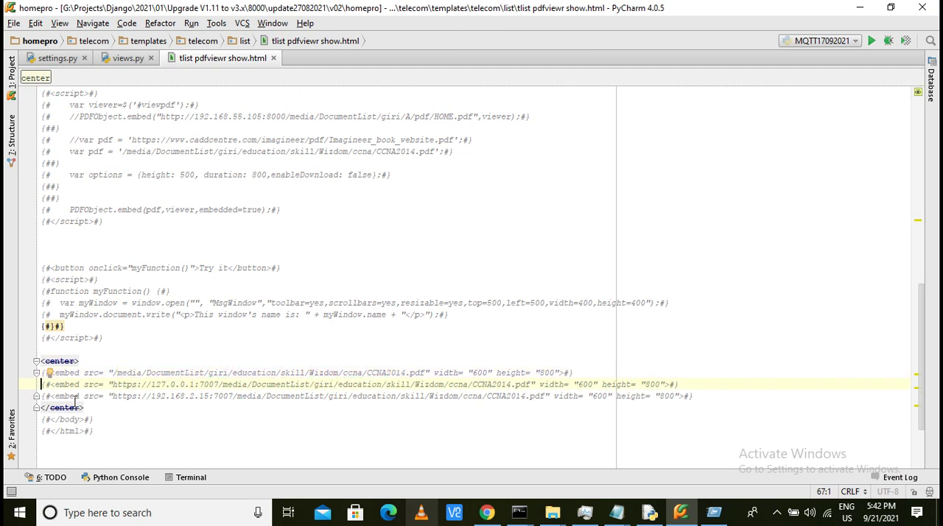
{"action": "key", "text": "shift+End"}
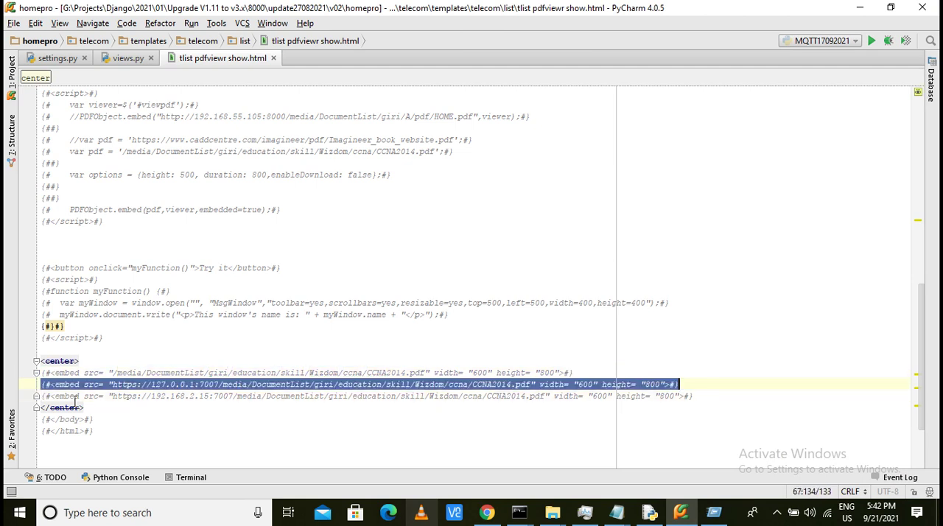
{"action": "key", "text": "ctrl+slash"}
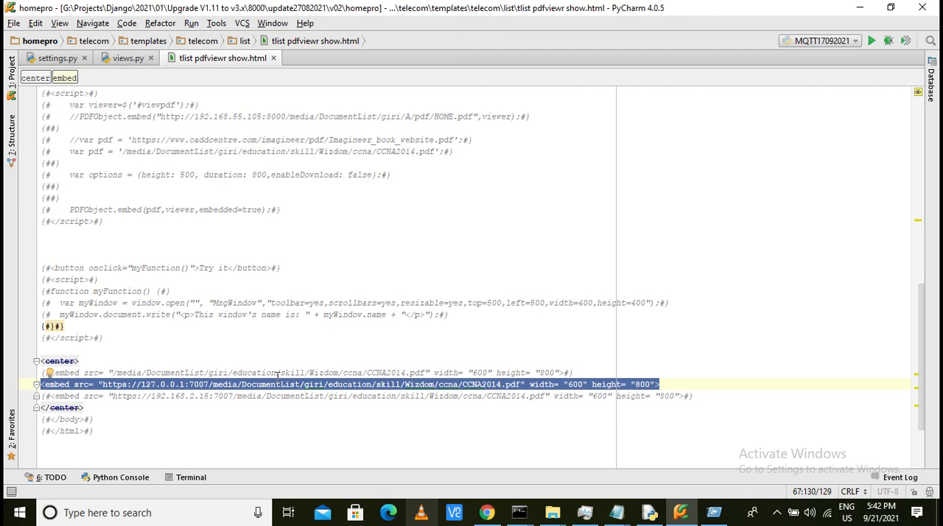
{"action": "left_click", "coordinate": [686, 396]}
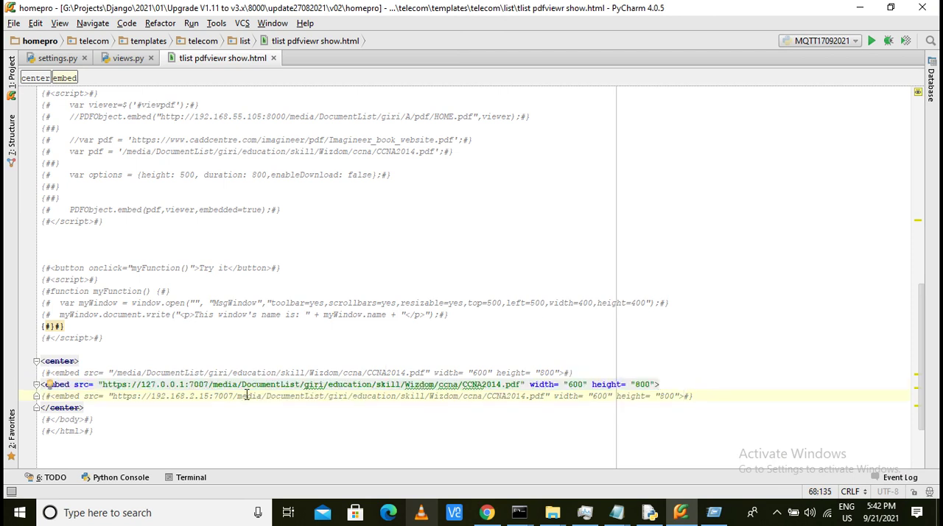
{"action": "left_click", "coordinate": [487, 512]}
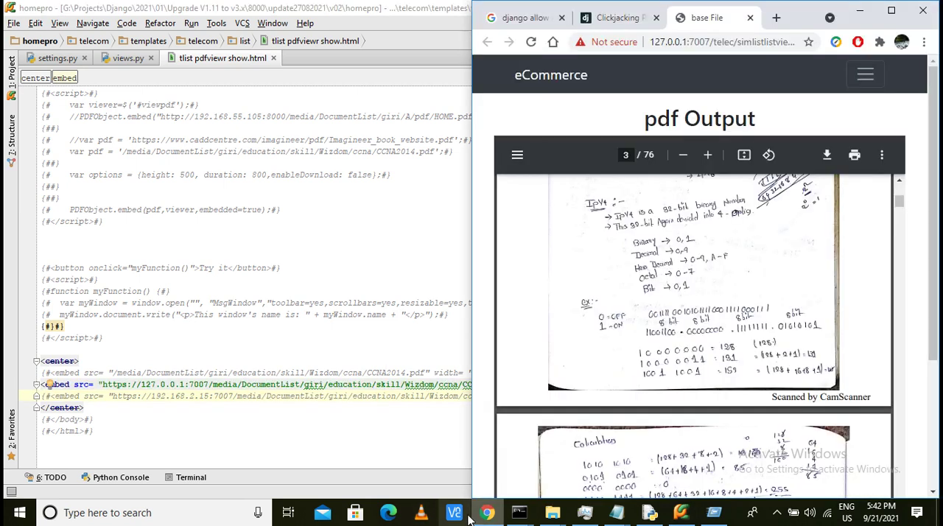
- Reload the pdf Output page, then open and dismiss the embedded PDF's context menu
{"action": "left_click", "coordinate": [531, 42]}
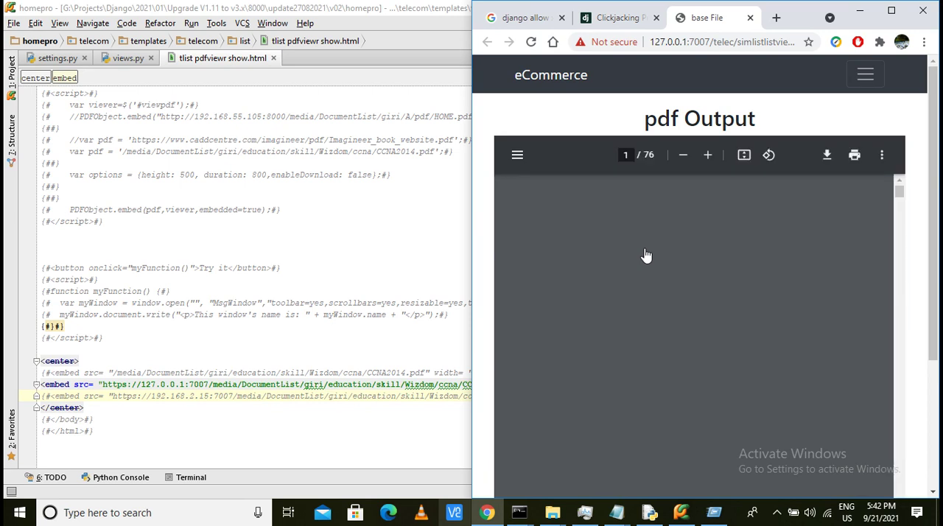
{"action": "right_click", "coordinate": [647, 255]}
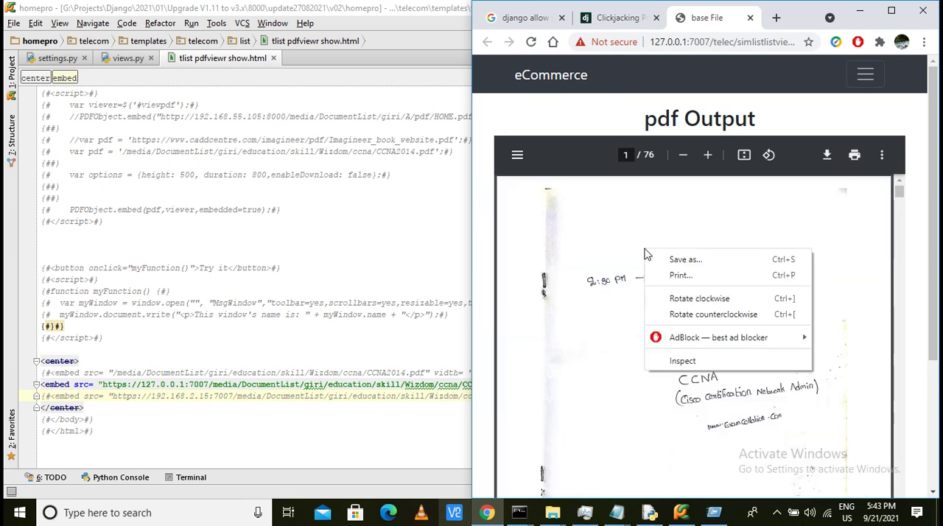
{"action": "left_click", "coordinate": [603, 324]}
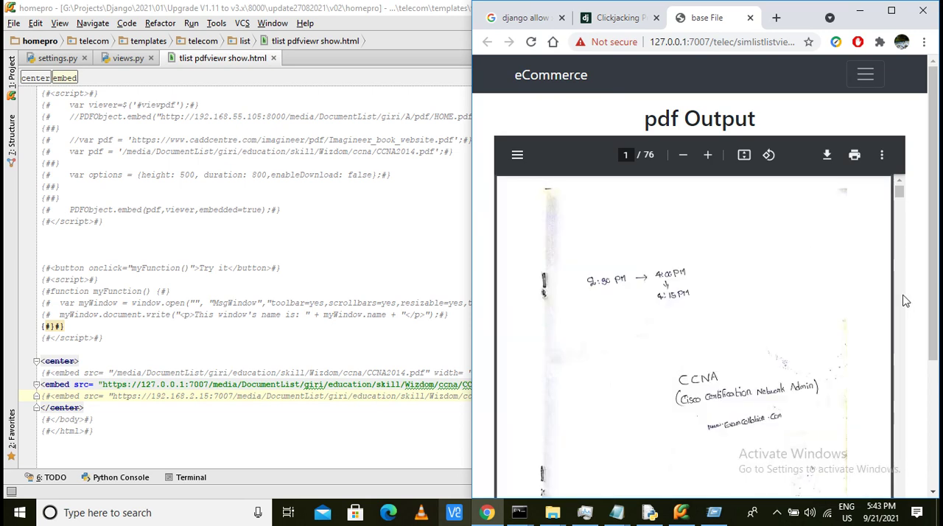
{"action": "scroll", "coordinate": [907, 300], "scroll_direction": "down", "scroll_amount": 10}
{"action": "scroll", "coordinate": [907, 301], "scroll_direction": "down", "scroll_amount": 5}
- Comment out the 127.0.0.1:7007 embed line in the template
{"action": "left_click", "coordinate": [265, 359]}
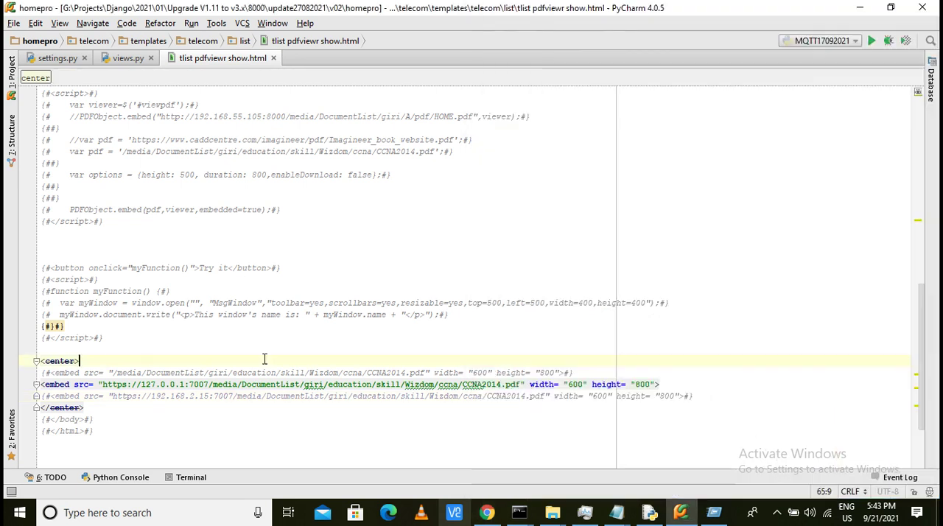
{"action": "key", "text": "Down"}
{"action": "key", "text": "Down"}
{"action": "key", "text": "Home"}
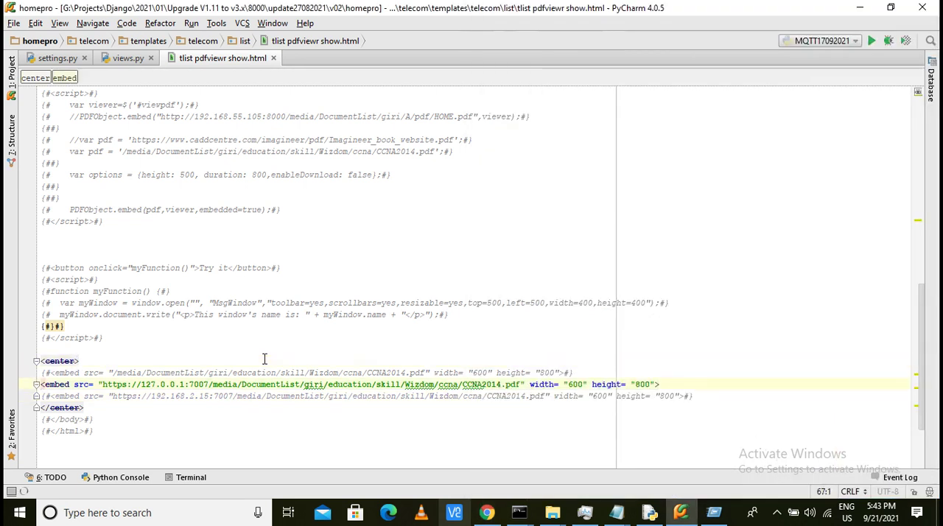
{"action": "key", "text": "shift+End"}
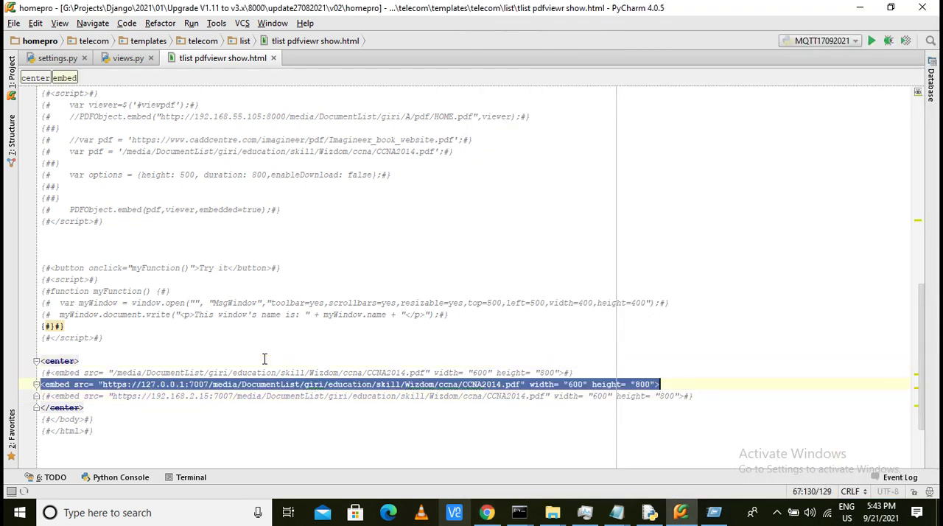
{"action": "key", "text": "ctrl+slash"}
- Uncomment the 192.168.2.15:7007 CCNA2014.pdf embed line and save the template
{"action": "key", "text": "Down"}
{"action": "key", "text": "Down"}
{"action": "key", "text": "Home"}
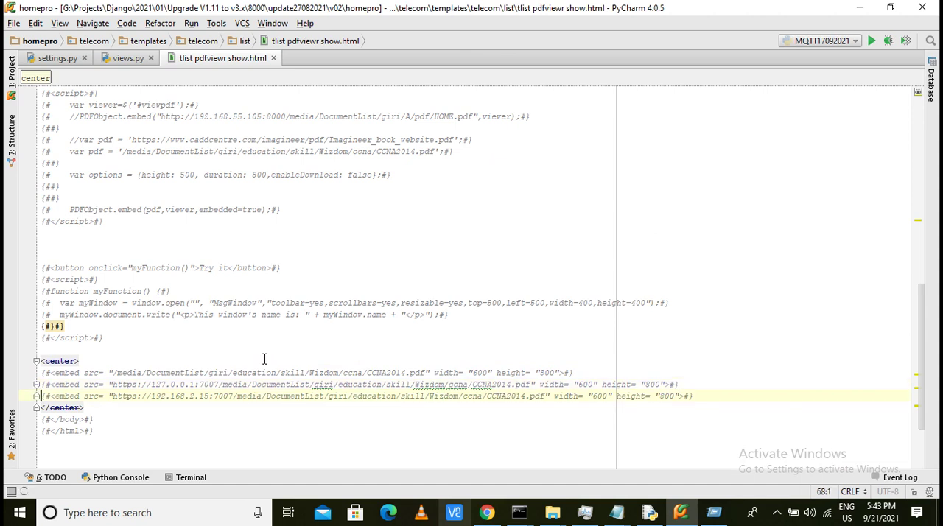
{"action": "key", "text": "shift+End"}
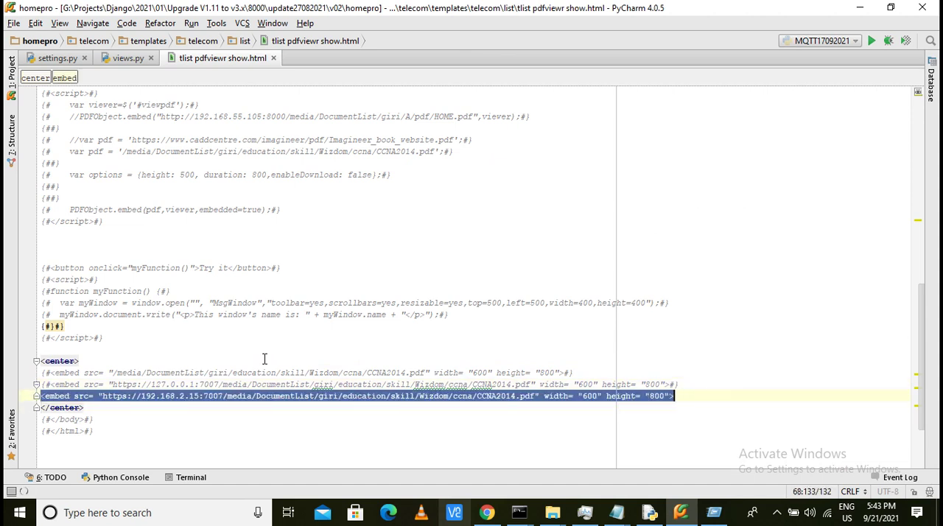
{"action": "key", "text": "ctrl+slash"}
{"action": "key", "text": "ctrl+s"}
{"action": "key", "text": "alt+Tab"}
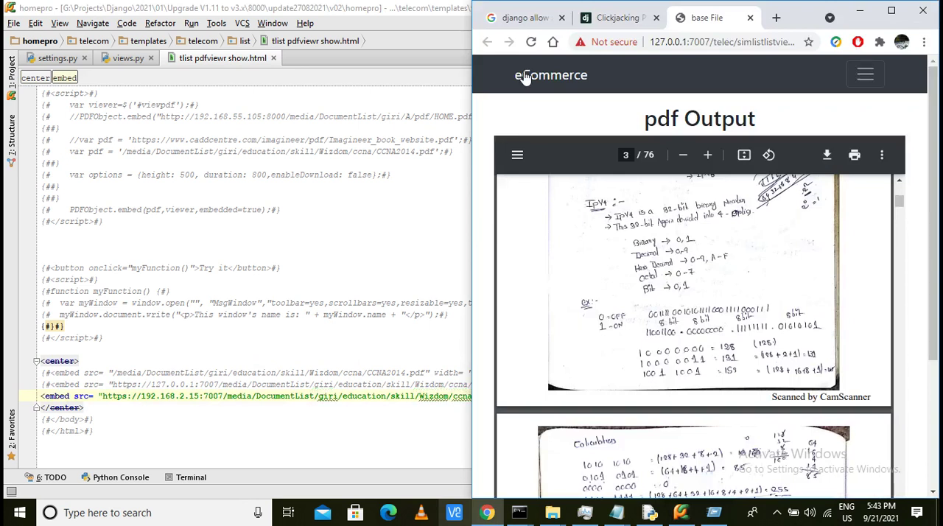
- Reload the pdf Output page so the PDF loads from 192.168.2.15:7007
{"action": "left_click", "coordinate": [531, 42]}
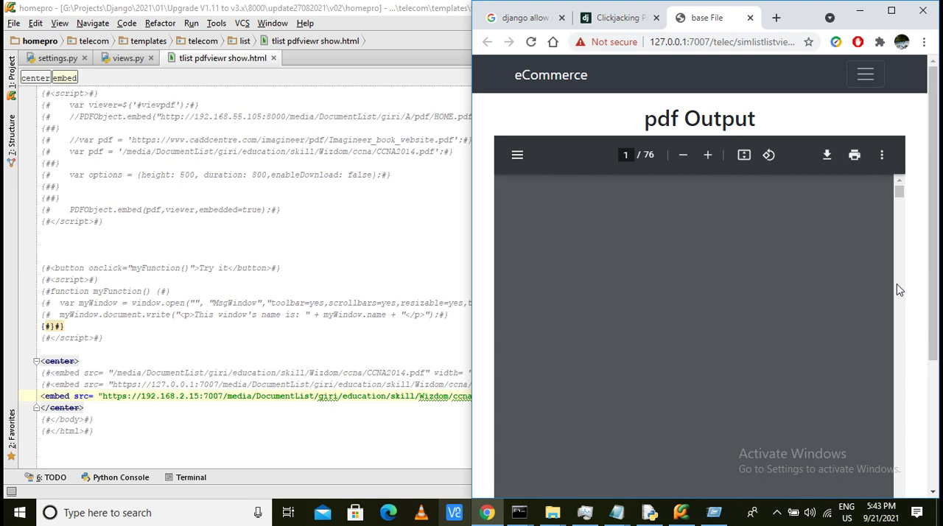
{"action": "scroll", "coordinate": [896, 284], "scroll_direction": "down", "scroll_amount": 5}
{"action": "scroll", "coordinate": [897, 284], "scroll_direction": "down", "scroll_amount": 5}
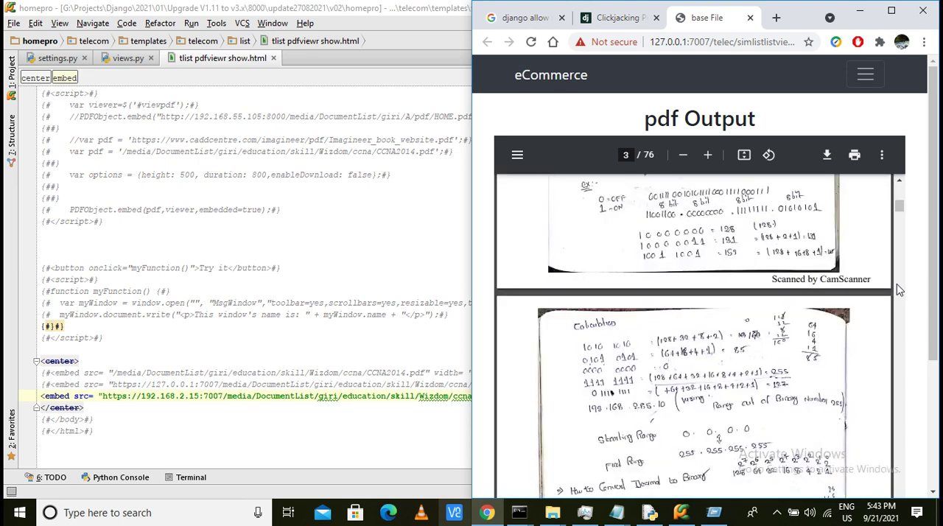
{"action": "scroll", "coordinate": [897, 284], "scroll_direction": "down", "scroll_amount": 5}
{"action": "scroll", "coordinate": [897, 284], "scroll_direction": "down", "scroll_amount": 3}
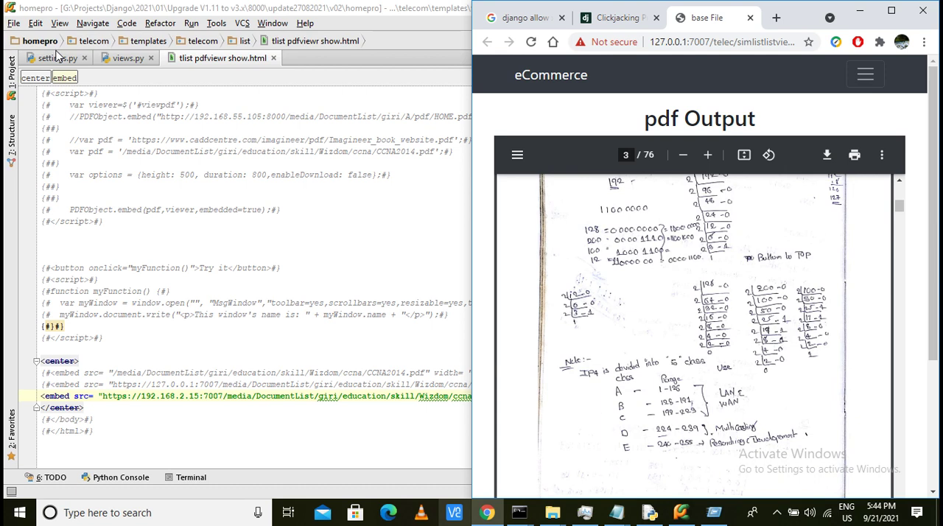
{"action": "left_click", "coordinate": [58, 57]}
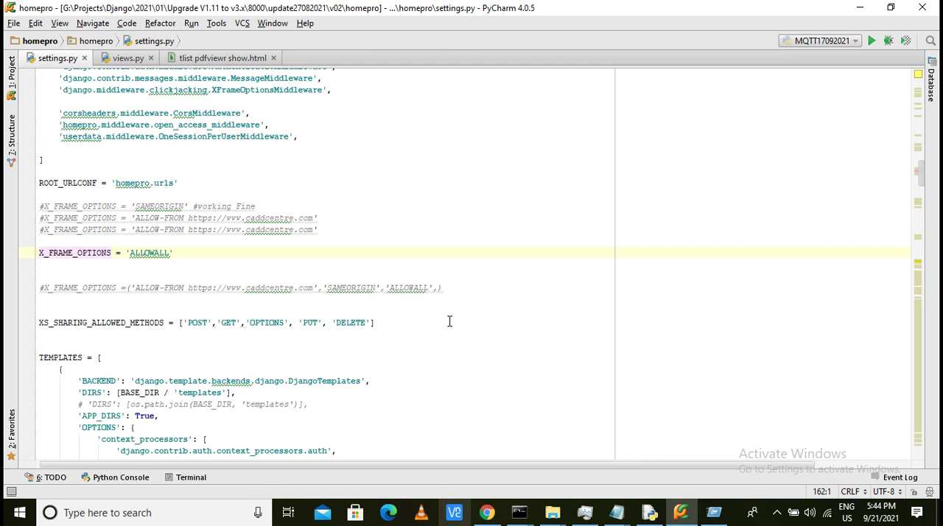
{"action": "left_click", "coordinate": [487, 512]}
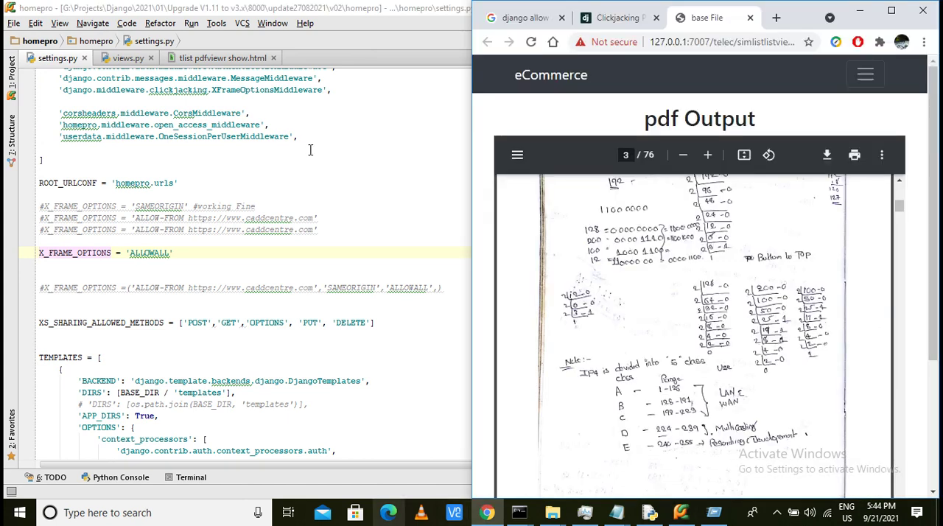
{"action": "left_click", "coordinate": [195, 58]}
{"action": "left_click", "coordinate": [487, 512]}
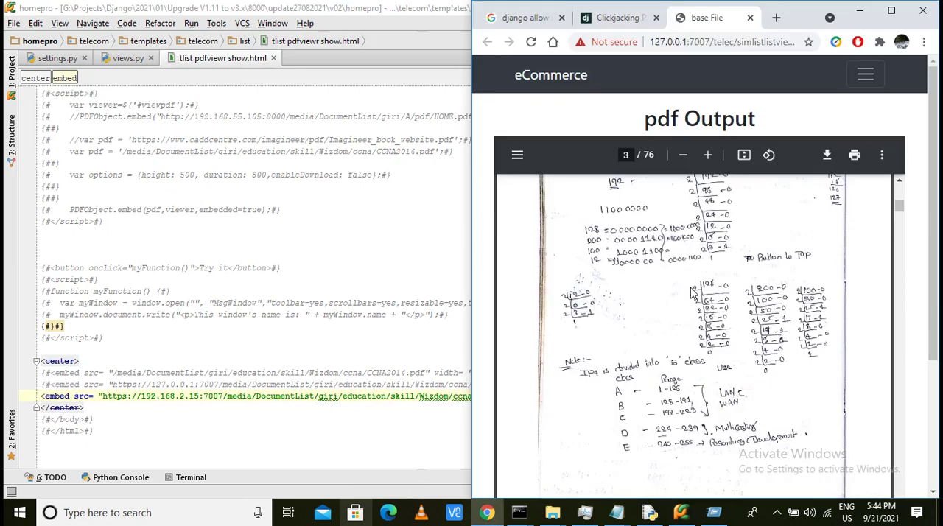